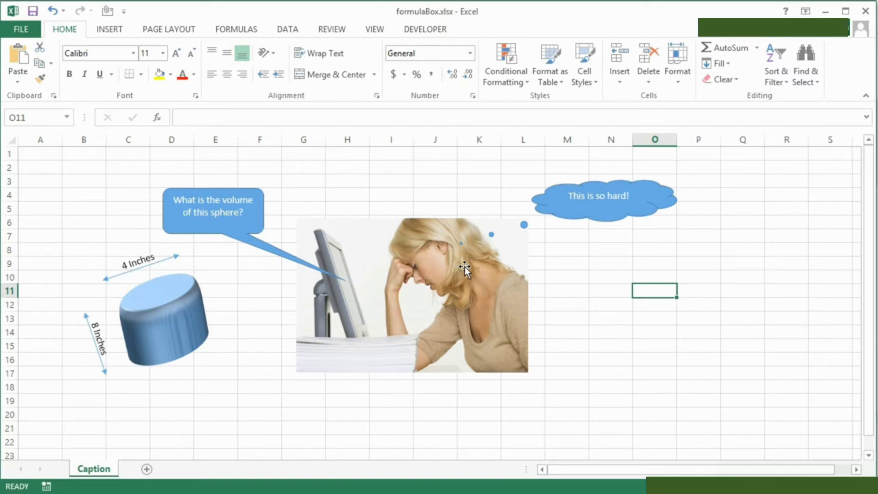
# Insert a Rectangular Callout shape and draw it to the right of the picture
pyautogui.click(109, 29)
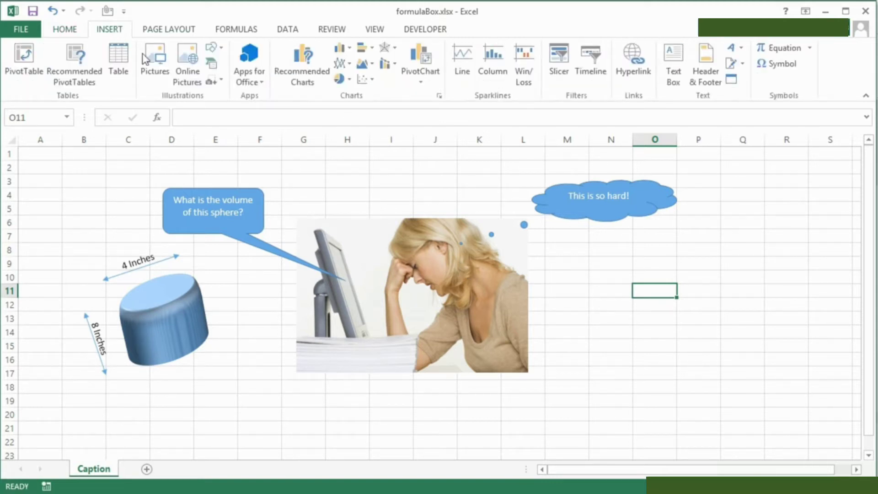
pyautogui.click(214, 48)
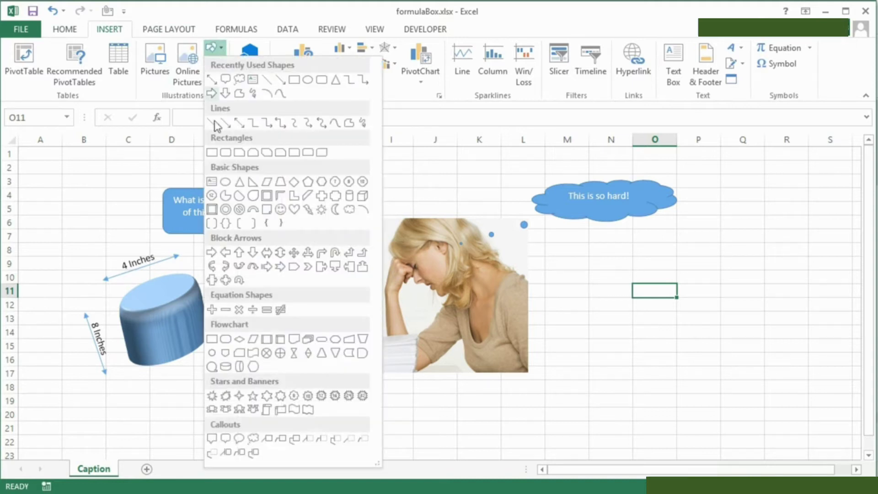
pyautogui.click(212, 438)
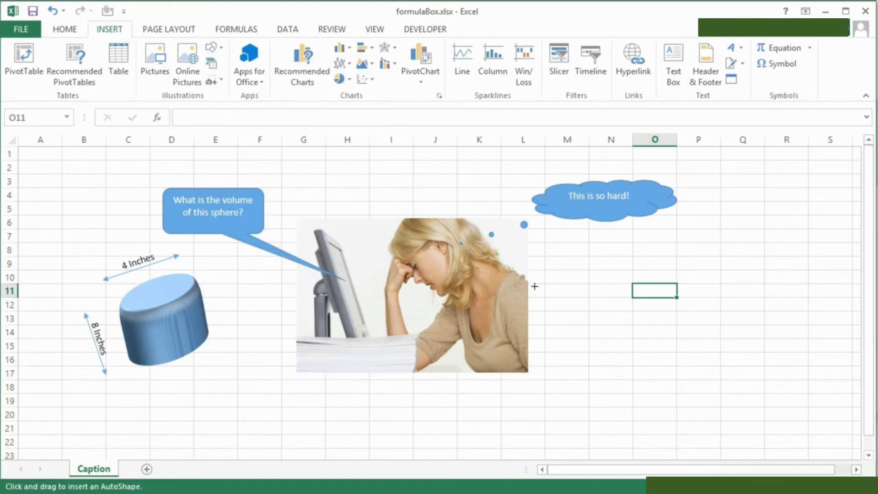
pyautogui.moveTo(517, 284)
pyautogui.mouseDown()
pyautogui.moveTo(719, 353)
pyautogui.moveTo(701, 331)
pyautogui.mouseUp()
# Aim the callout's tail at the woman's face, shift the box right toward column P and make it taller
pyautogui.moveTo(571, 338); pyautogui.dragTo(433, 300)
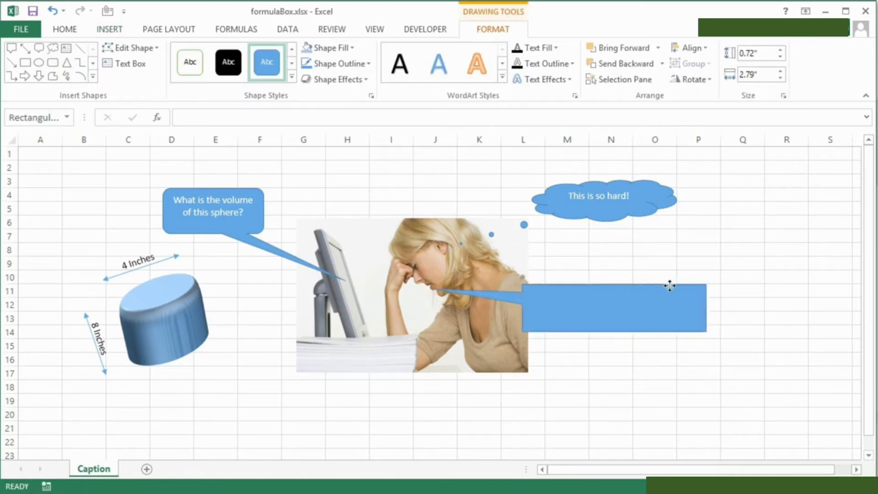
pyautogui.moveTo(630, 288); pyautogui.dragTo(698, 295)
pyautogui.moveTo(500, 298); pyautogui.dragTo(426, 288)
pyautogui.moveTo(677, 338); pyautogui.dragTo(674, 357)
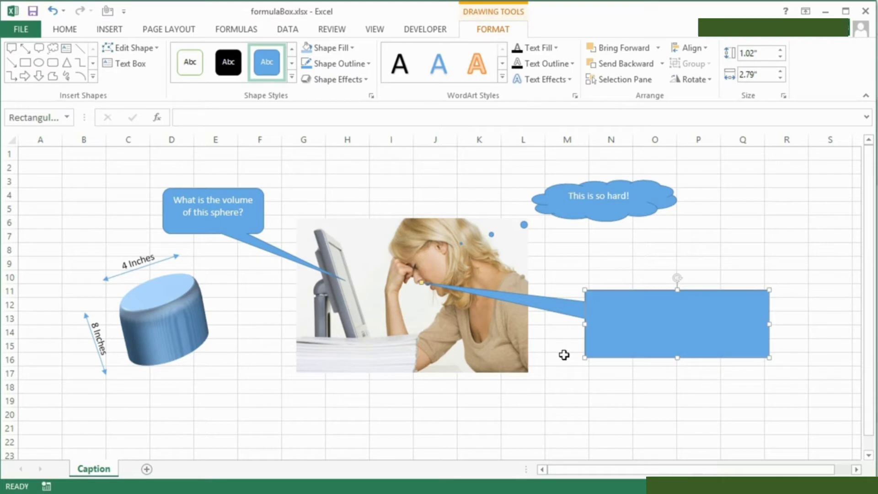
pyautogui.click(176, 425)
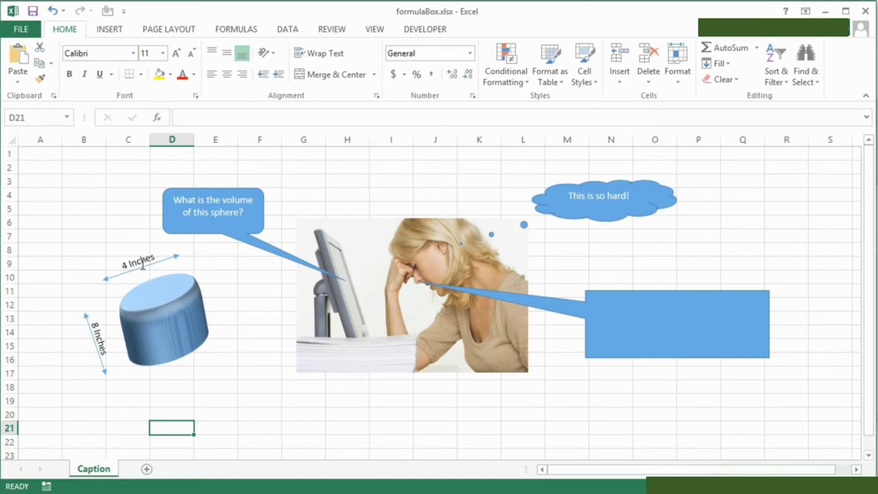
# Enter =PI()*2^2*8 in D21 so it shows the cylinder volume 100.531
pyautogui.write('=pi')
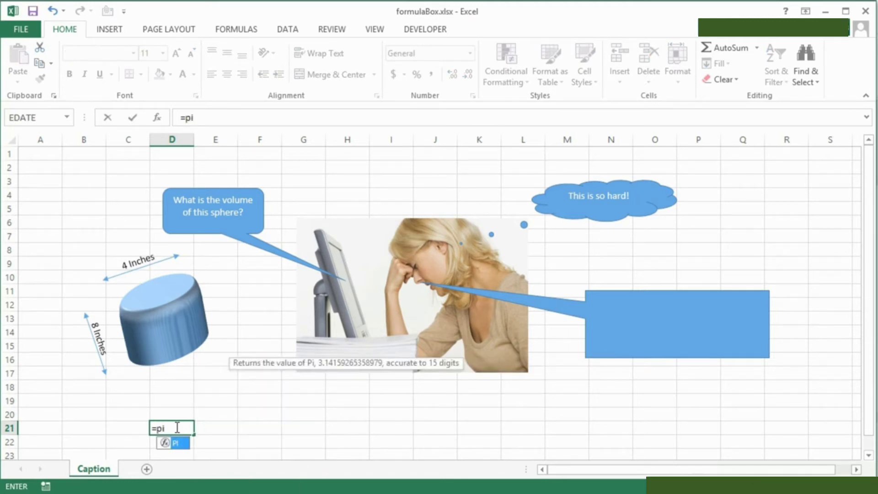
pyautogui.write('()')
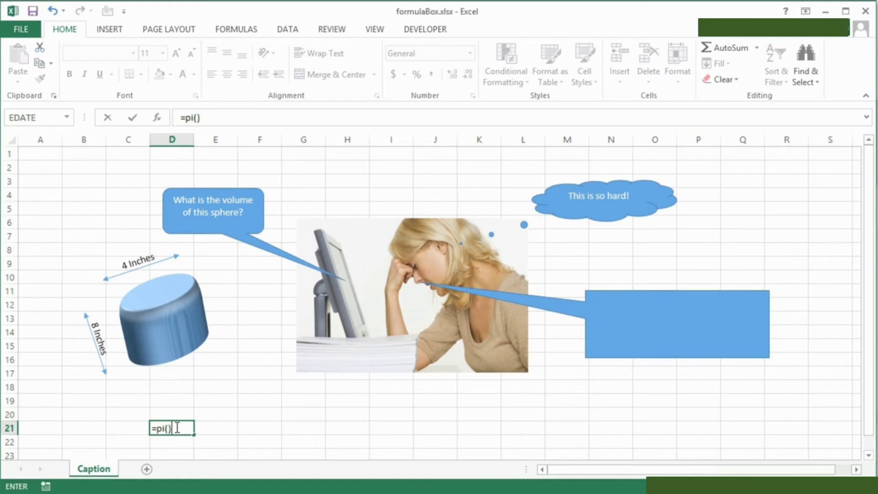
pyautogui.write('*2^2*8')
pyautogui.press('Return')
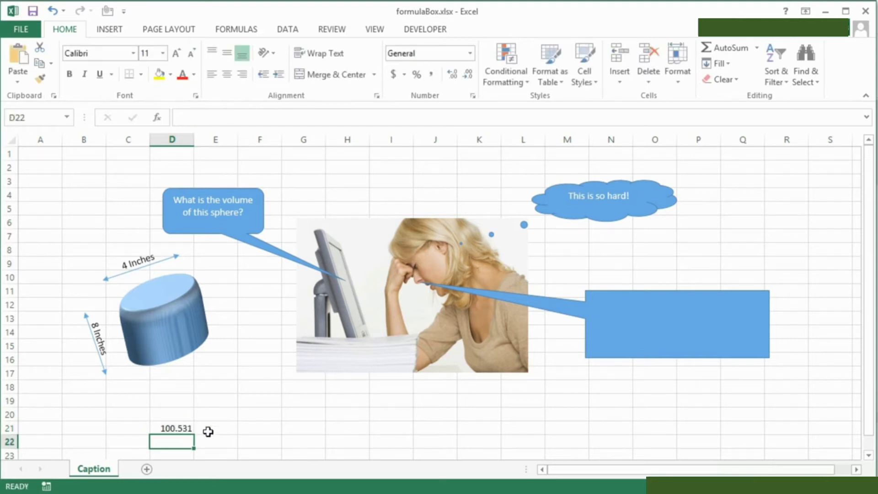
pyautogui.click(181, 428)
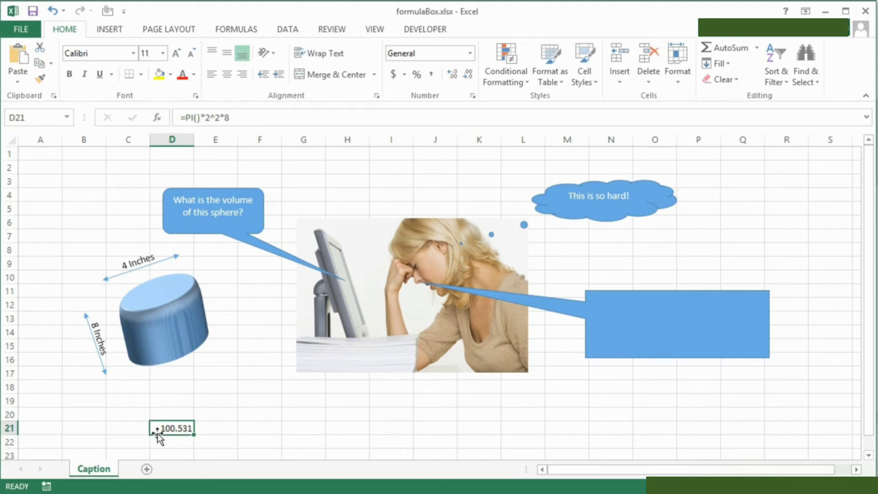
pyautogui.click(651, 314)
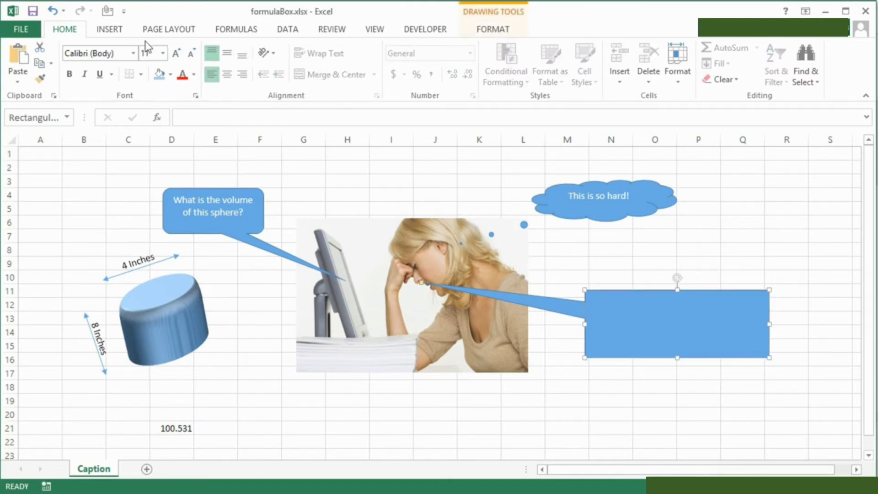
# Give the blue callout the formula =$D$21 so it displays 100.5309649
pyautogui.click(505, 29)
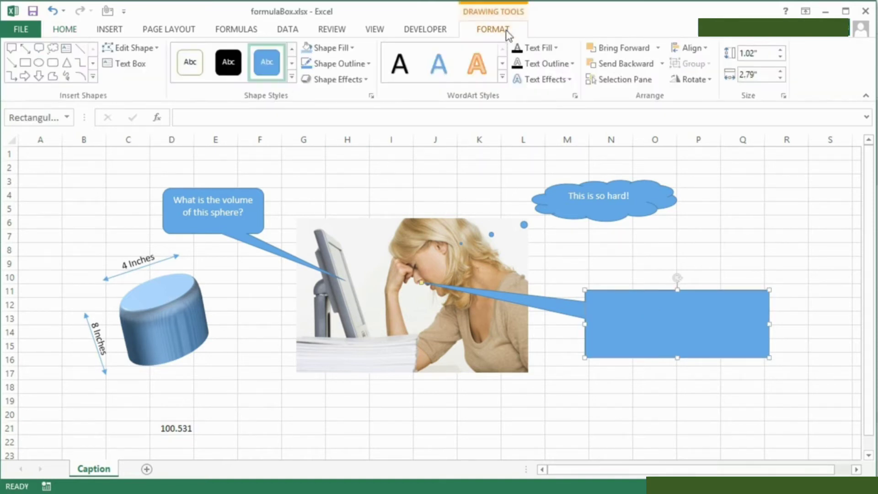
pyautogui.click(124, 64)
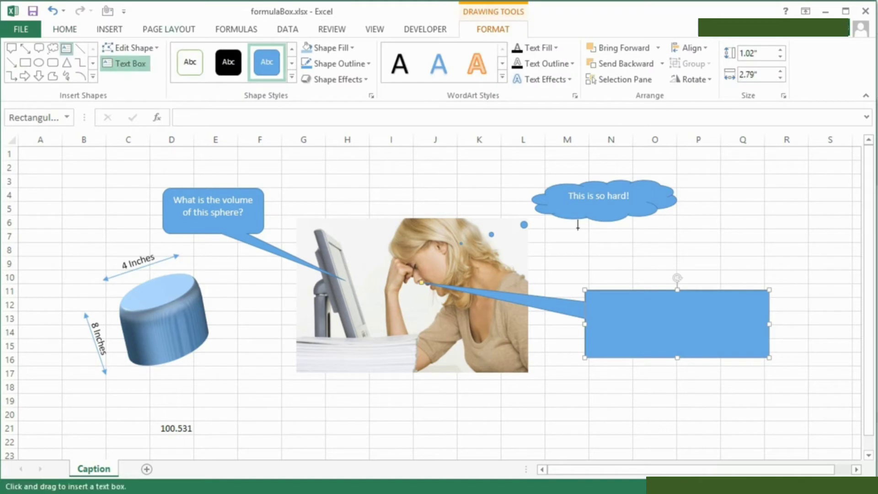
pyautogui.click(648, 316)
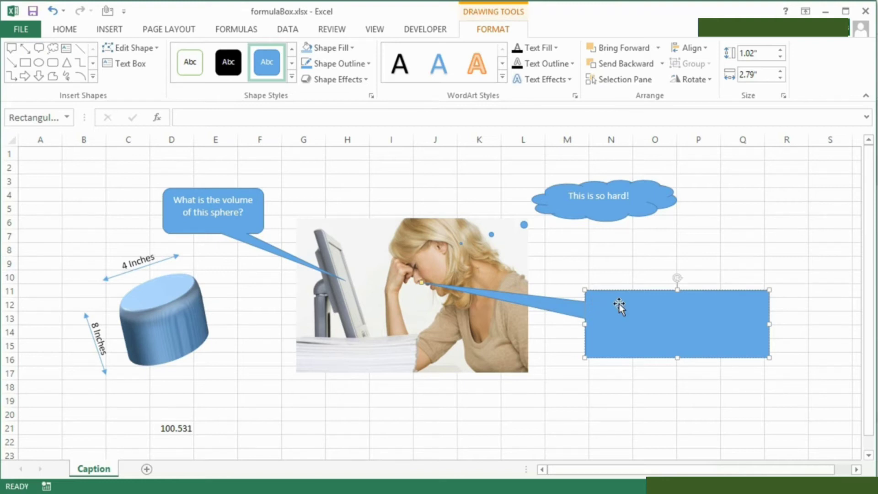
pyautogui.click(245, 119)
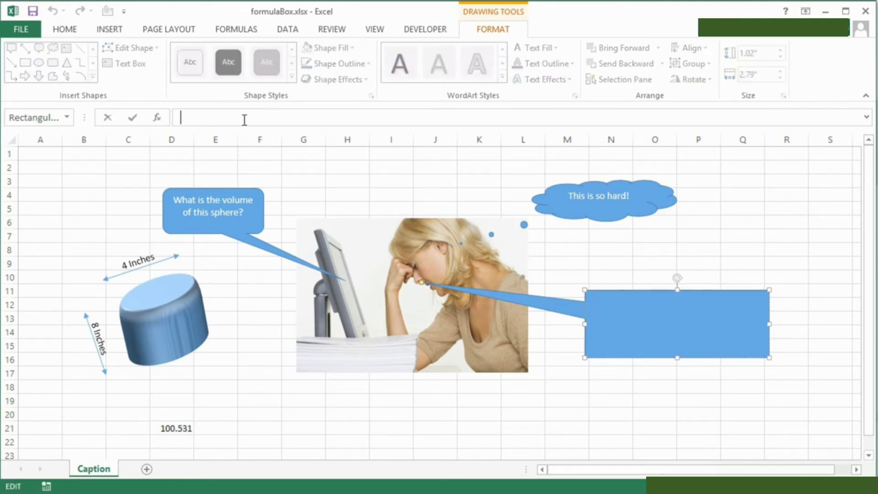
pyautogui.write('=')
pyautogui.click(174, 425)
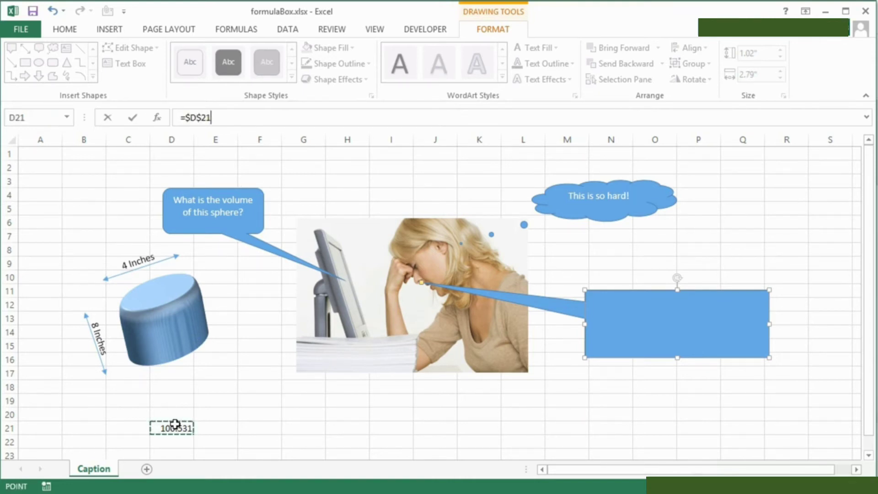
pyautogui.press('Return')
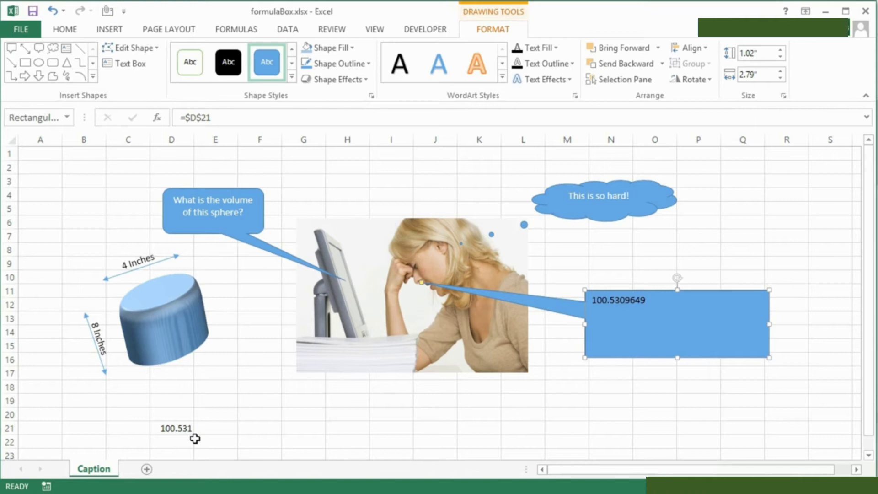
# Wrap D21's formula as =TEXT(PI()*2^2*8,"00.00") so the value shows as 100.53
pyautogui.click(185, 428)
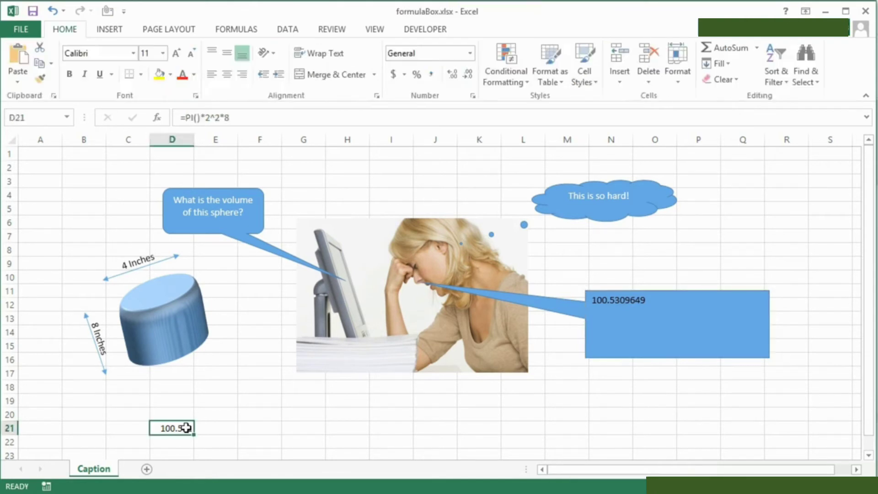
pyautogui.doubleClick(172, 428)
pyautogui.click(157, 428)
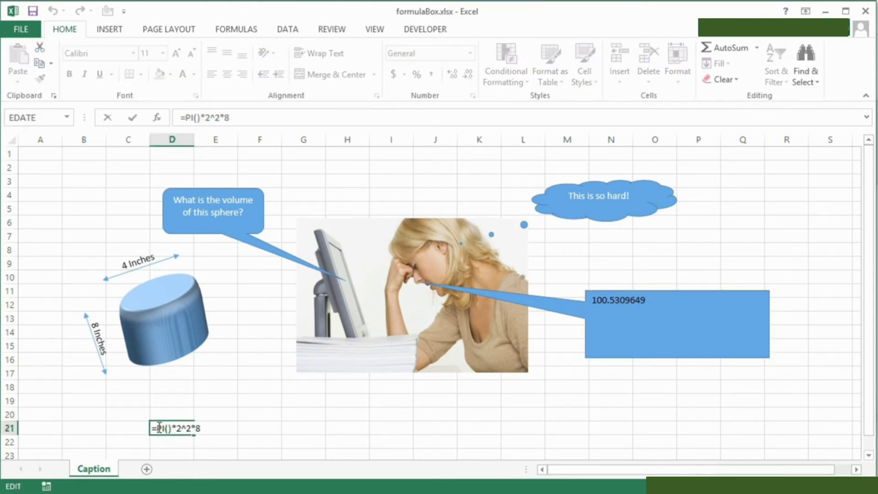
pyautogui.write('text(')
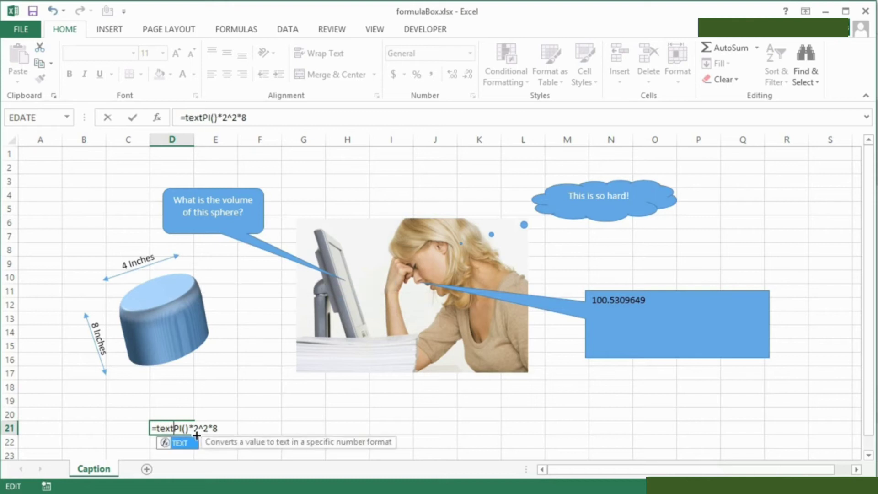
pyautogui.click(225, 428)
pyautogui.write(',"')
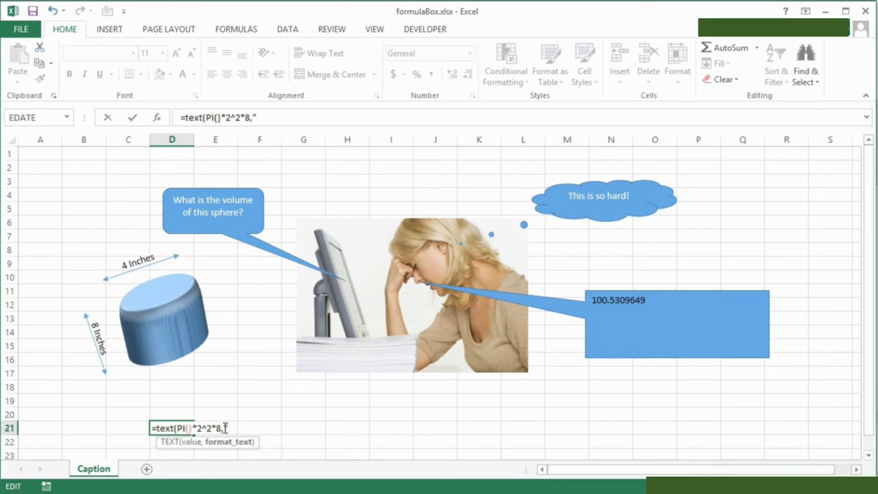
pyautogui.write('00.00")')
pyautogui.press('Return')
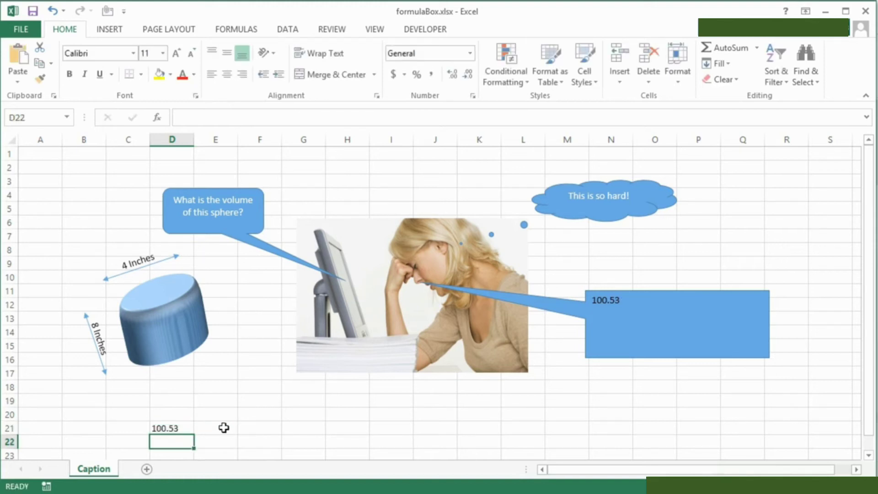
pyautogui.click(180, 427)
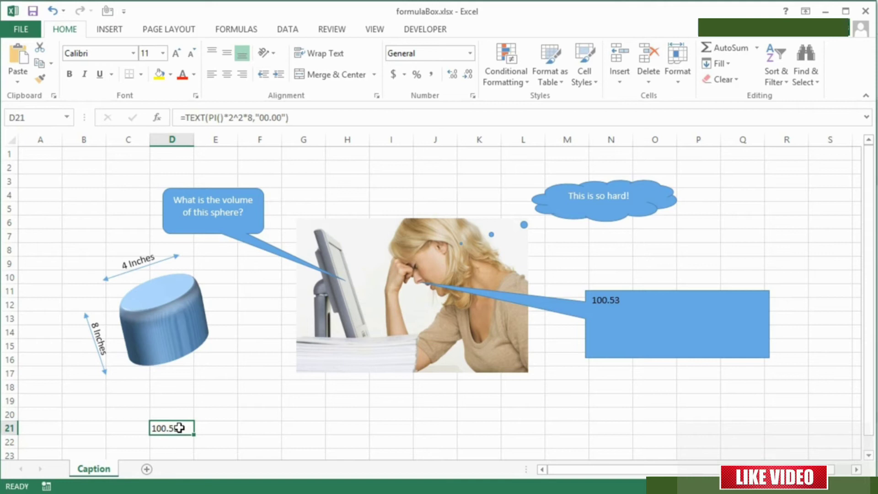
pyautogui.doubleClick(178, 427)
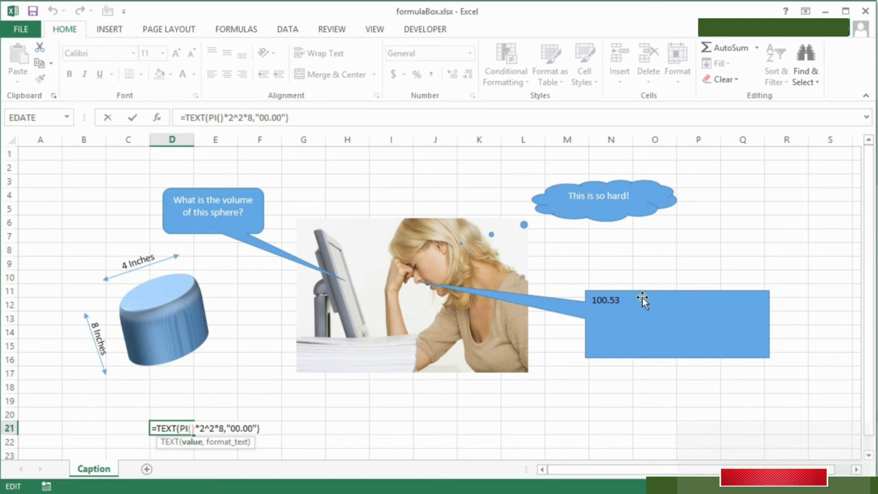
# Put "Eureka! I now know it is " before and " cubic inches!" after D21's TEXT formula
pyautogui.click(154, 427)
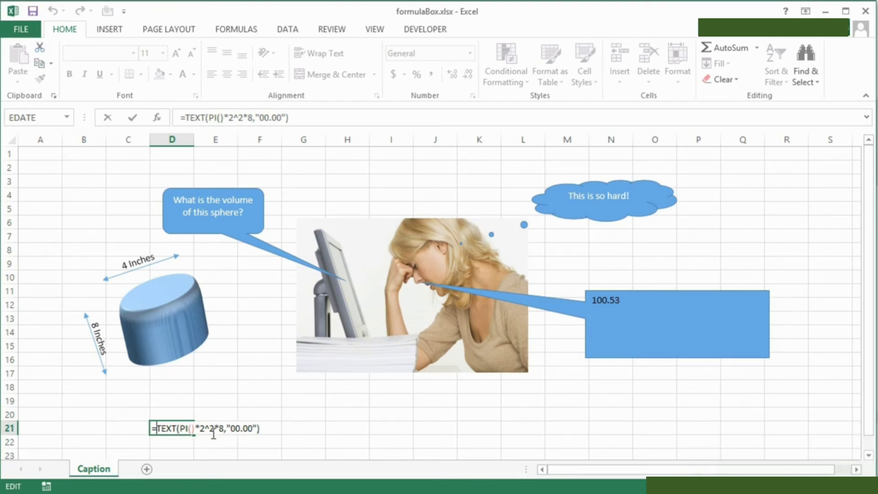
pyautogui.write('"')
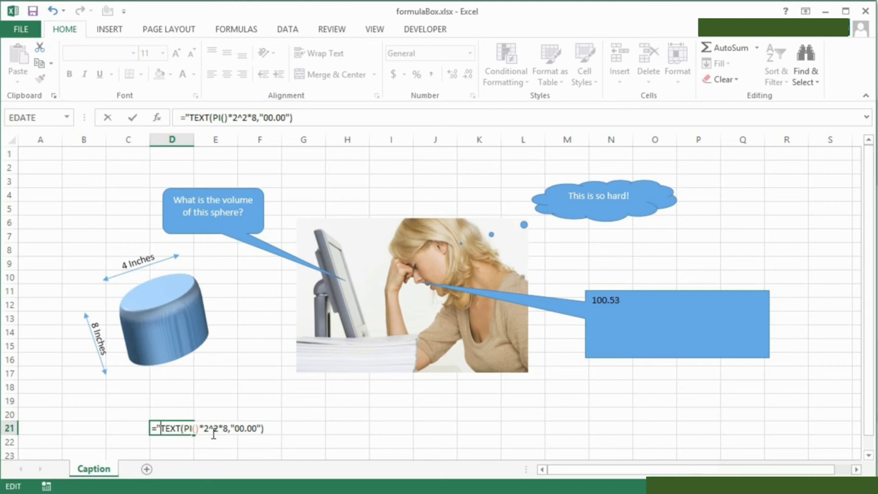
pyautogui.write('Eureka! ')
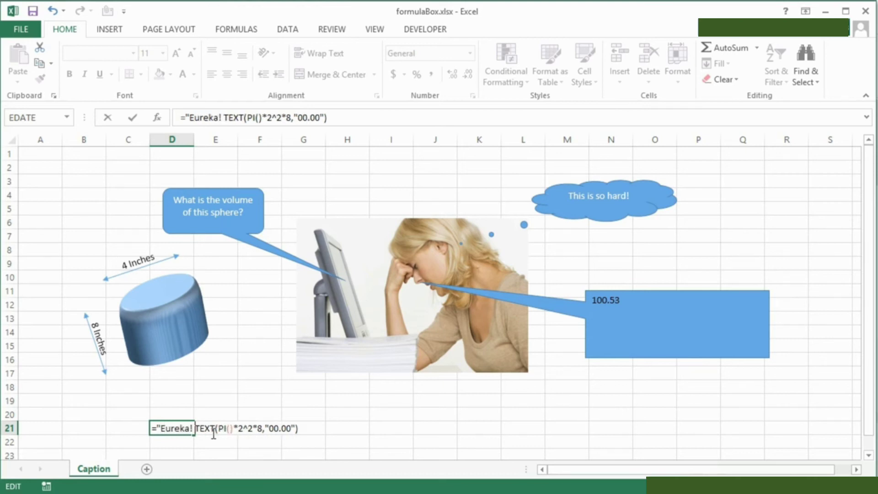
pyautogui.write('I now kno')
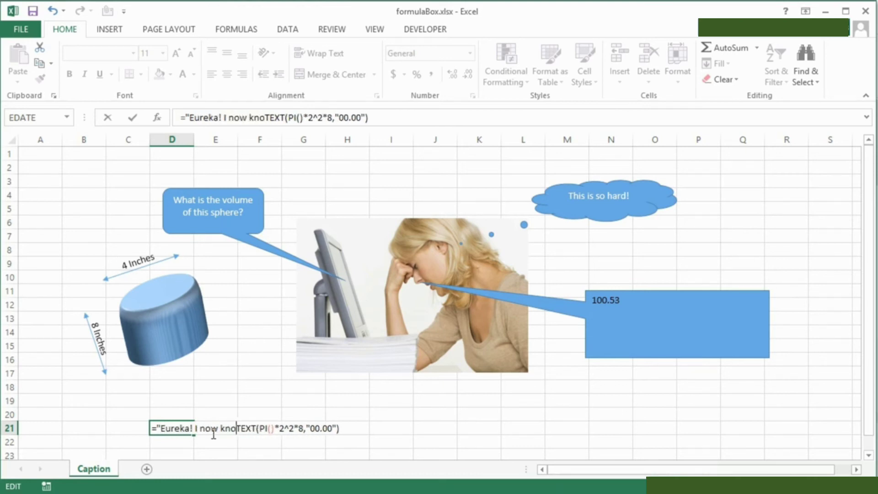
pyautogui.write('w it is " &')
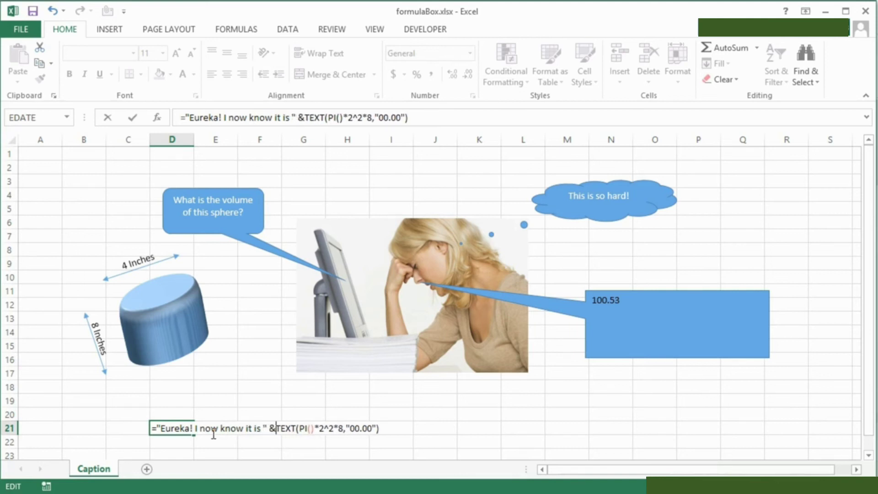
pyautogui.click(387, 428)
pyautogui.write('& " cubic inches!"')
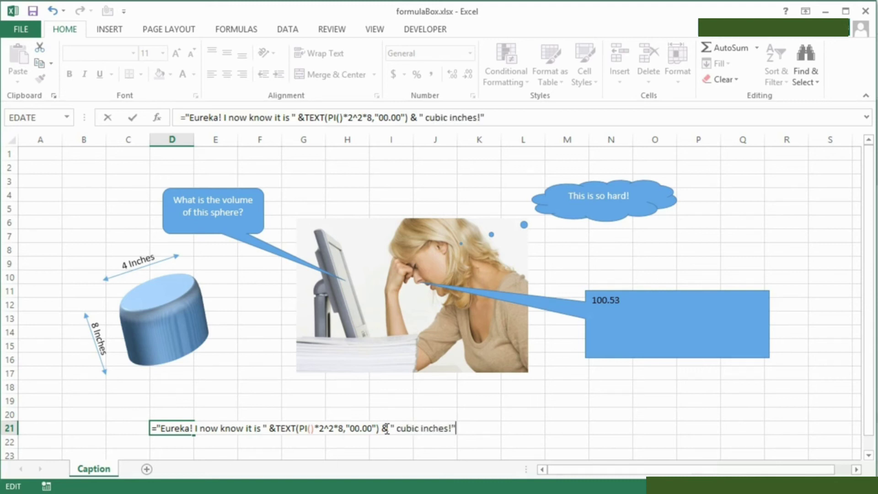
pyautogui.press('Return')
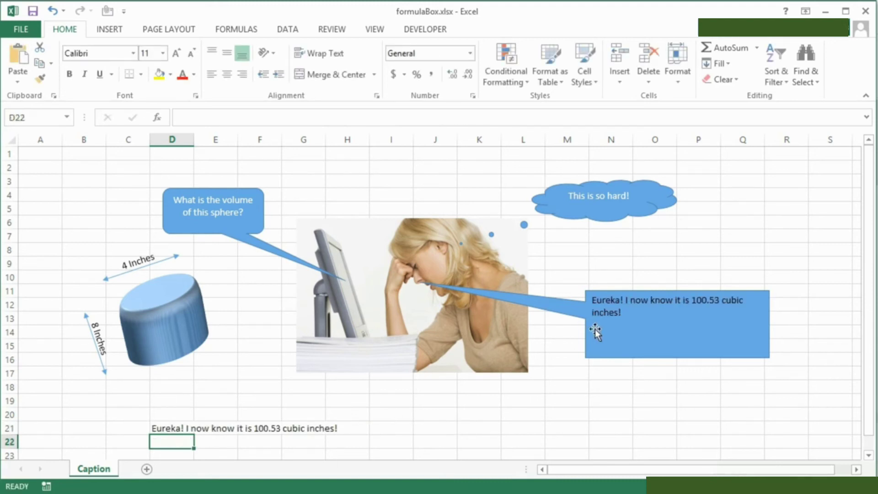
# Centre the callout text, colour it white, and shrink the box so the sentence wraps
pyautogui.click(643, 305)
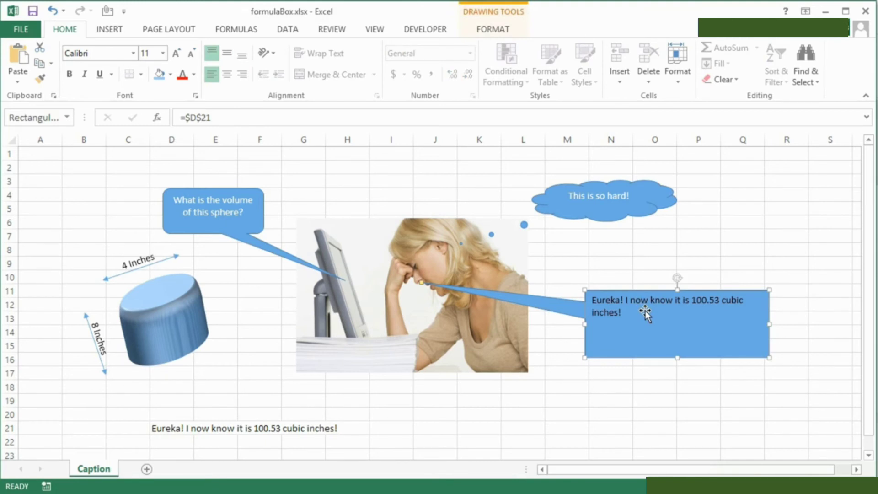
pyautogui.click(227, 74)
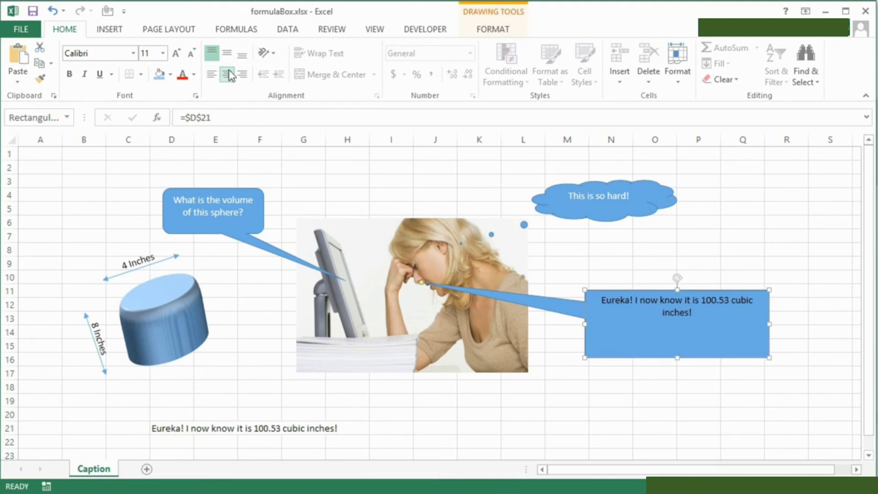
pyautogui.click(194, 75)
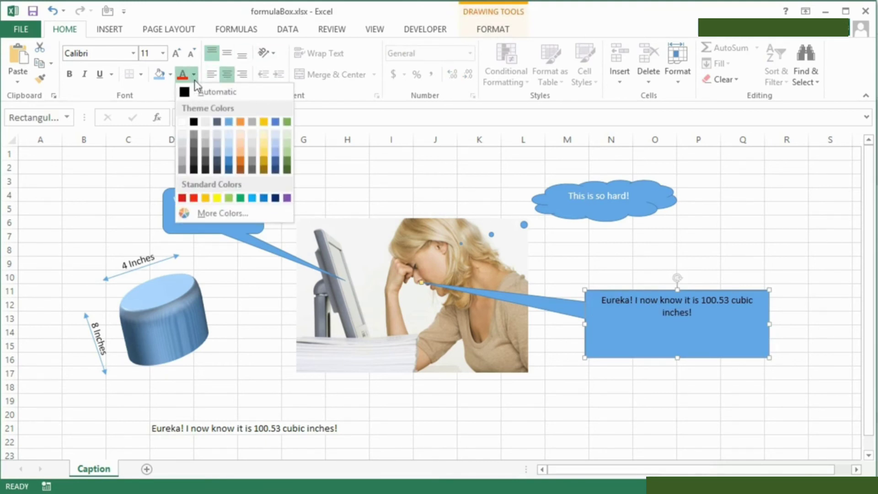
pyautogui.click(191, 120)
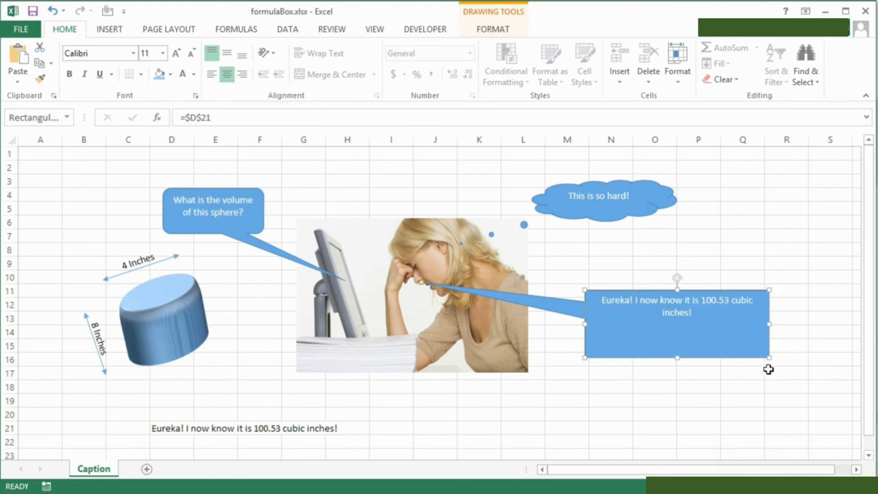
pyautogui.moveTo(768, 358); pyautogui.dragTo(714, 337)
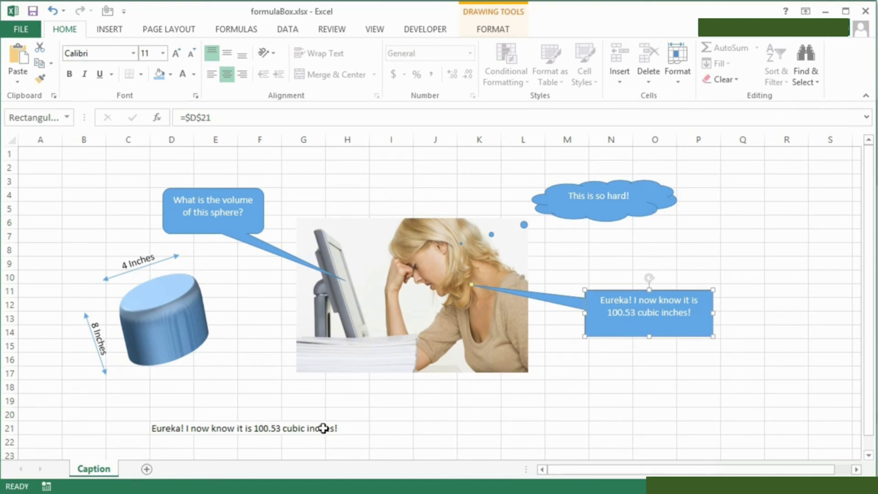
# Hide row 21, which holds the Eureka caption formula
pyautogui.click(171, 429)
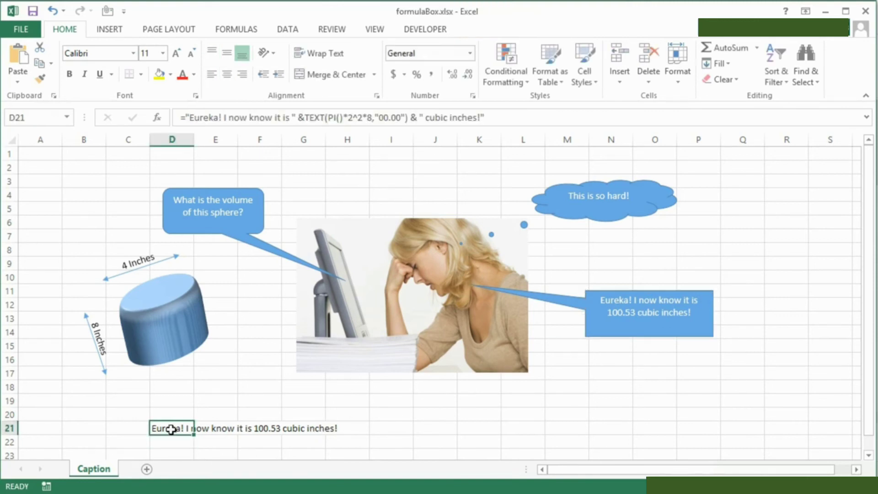
pyautogui.click(6, 428)
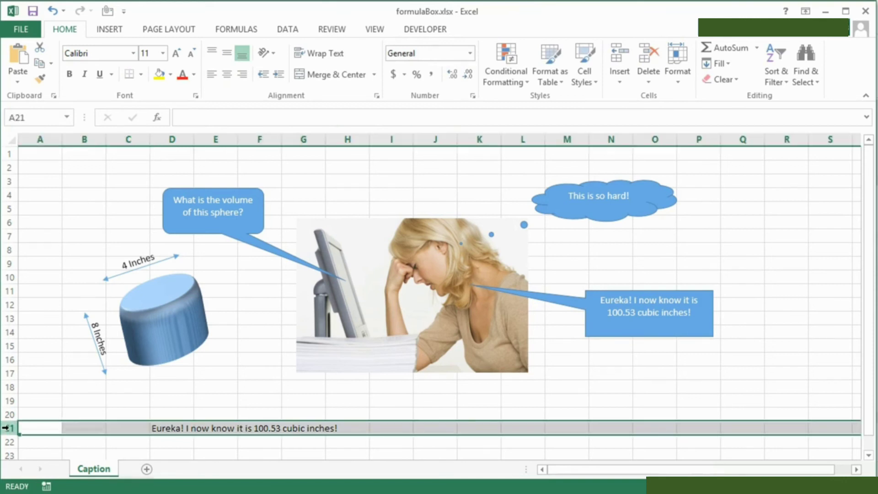
pyautogui.rightClick(7, 427)
pyautogui.click(39, 402)
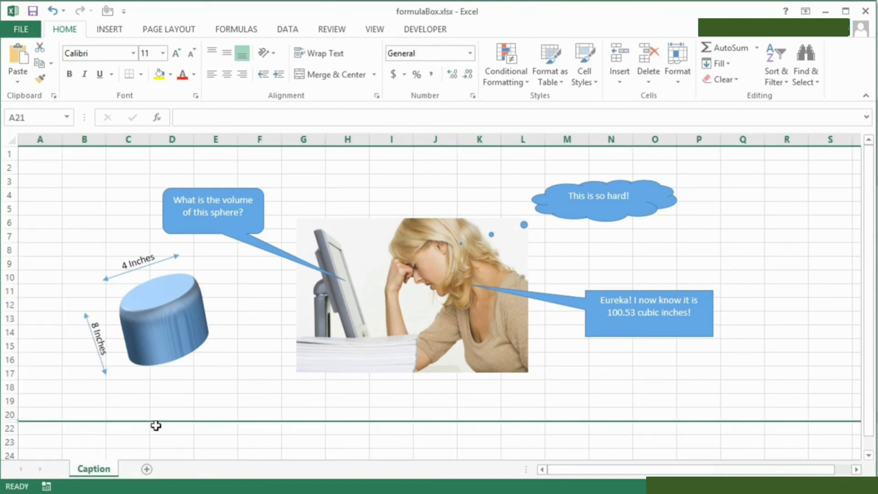
pyautogui.click(166, 429)
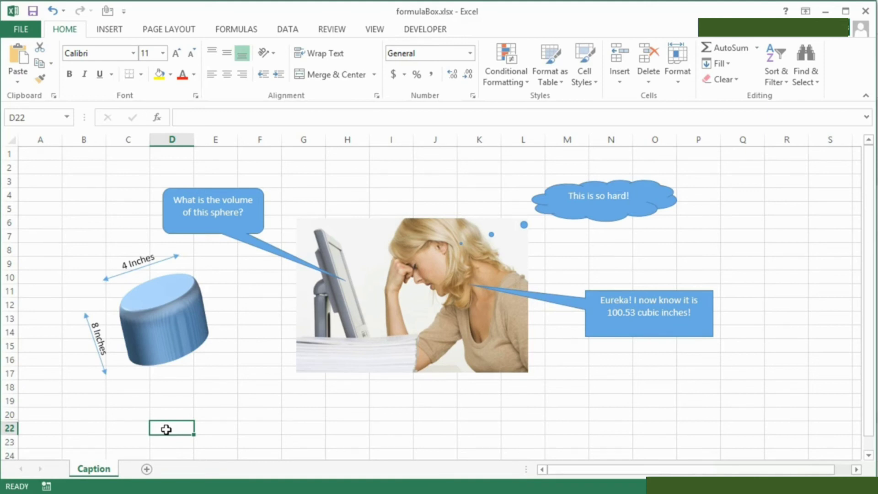
pyautogui.click(621, 303)
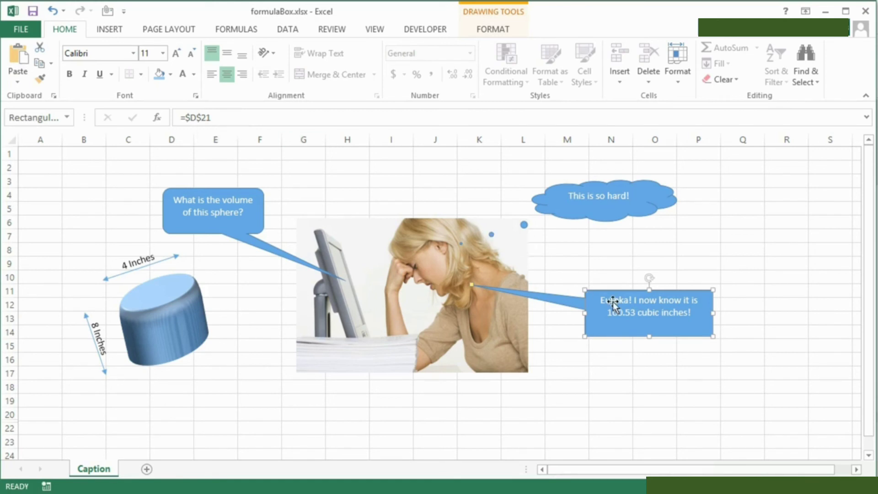
pyautogui.click(261, 119)
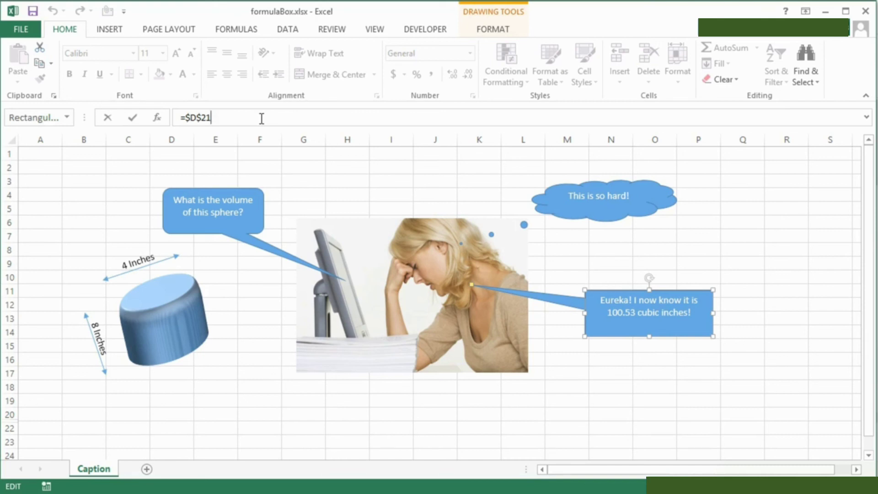
pyautogui.click(623, 344)
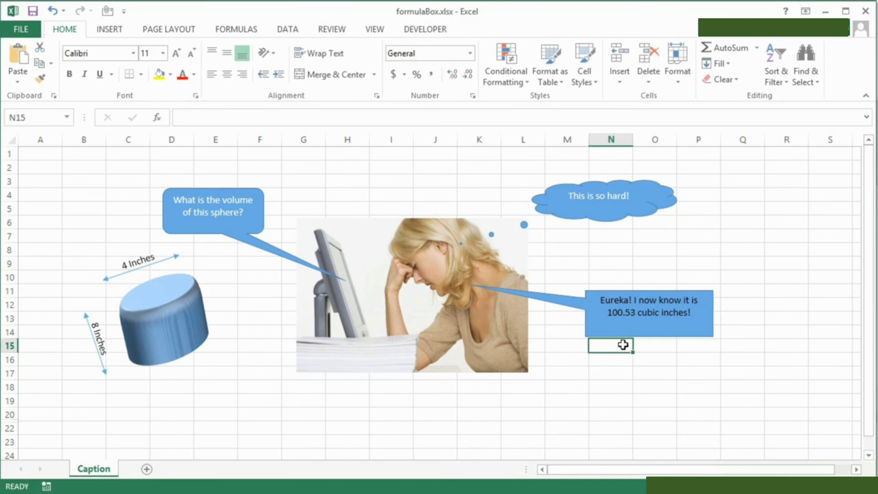
pyautogui.click(633, 328)
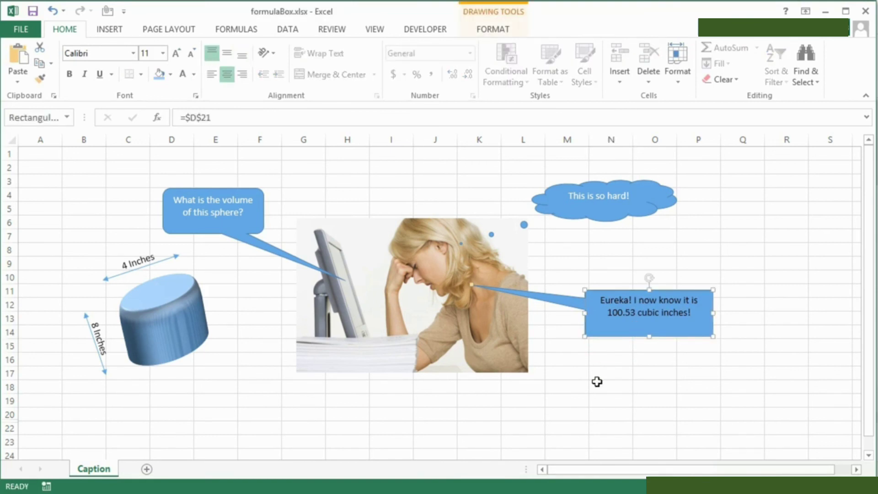
# Unhide row 21 by selecting rows 20–22 and choosing Unhide
pyautogui.moveTo(10, 413); pyautogui.dragTo(12, 423)
pyautogui.rightClick(13, 423)
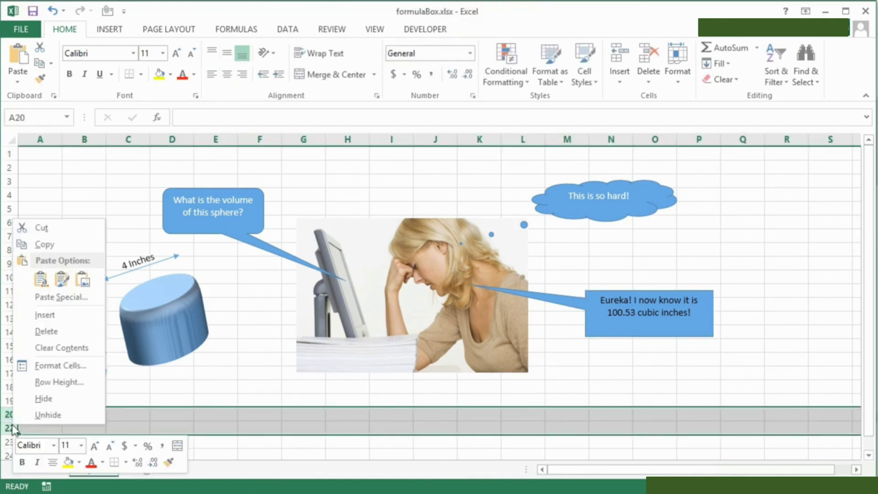
pyautogui.click(42, 415)
# Change the height 8 to 9 in D21's formula, giving 113.10 cubic inches
pyautogui.click(176, 429)
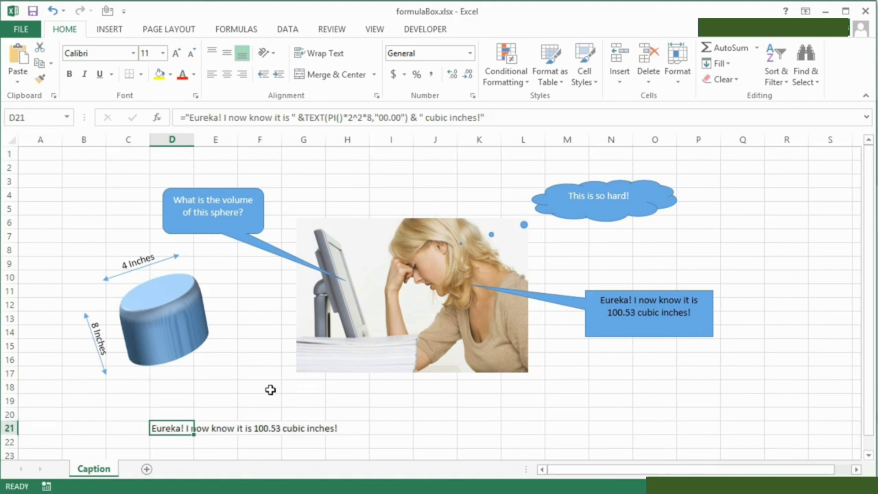
pyautogui.click(372, 118)
pyautogui.press('BackSpace')
pyautogui.write('9')
pyautogui.press('Return')
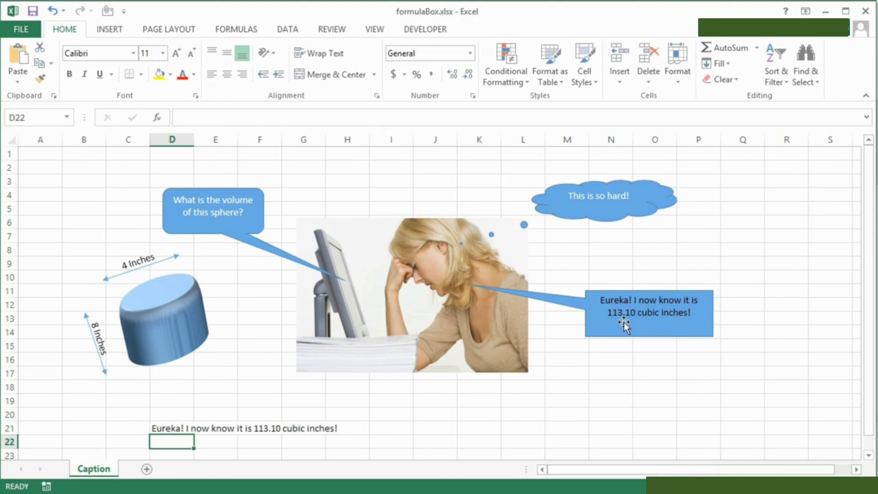
# Hide row 21 once more through its row-header menu
pyautogui.rightClick(4, 430)
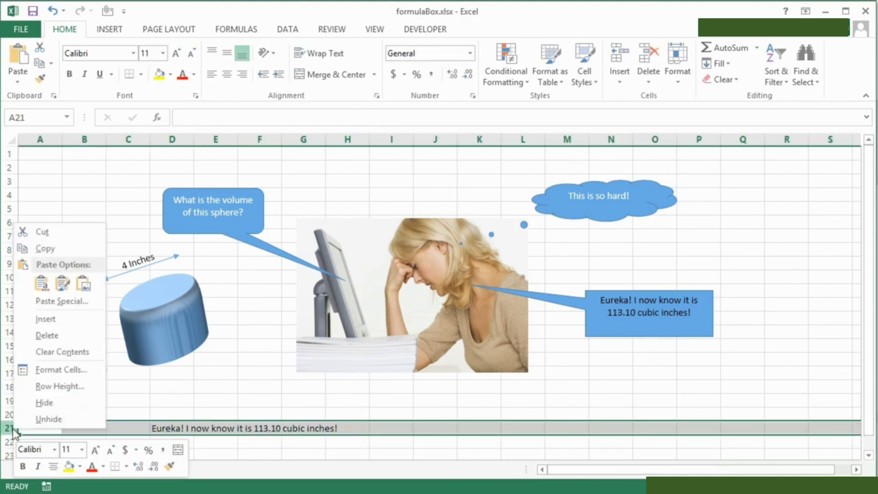
pyautogui.click(38, 403)
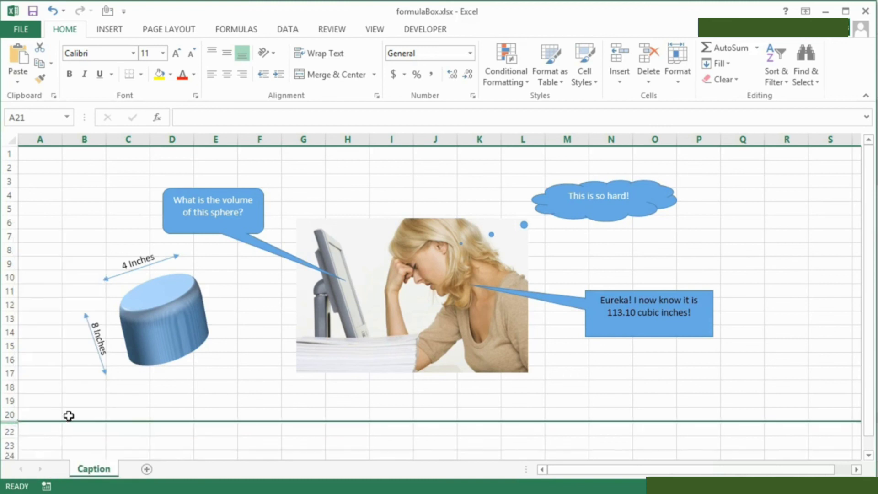
pyautogui.click(167, 427)
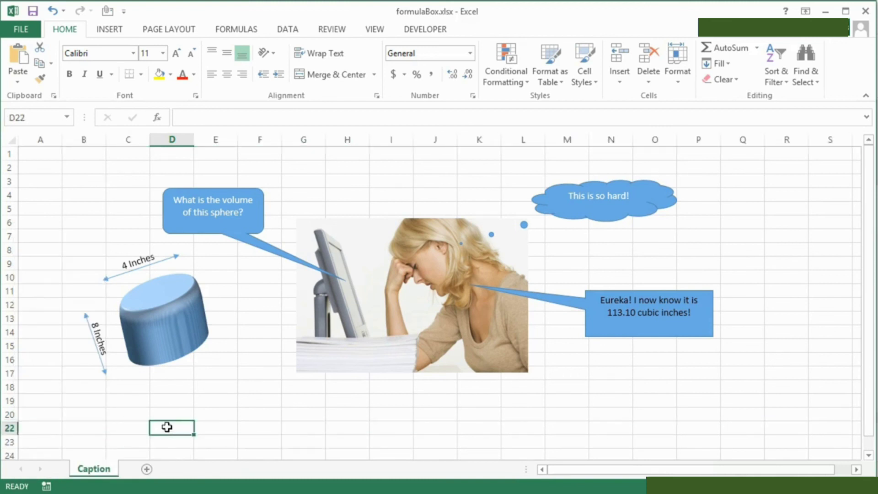